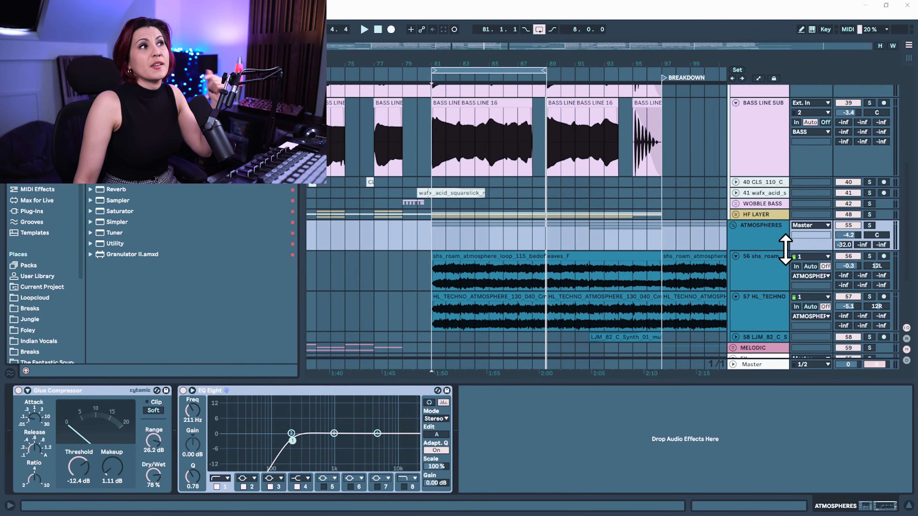
Step: Examine the BASS group's device chain and the ValhallaRoom settings on the A TRACK VERB return
scroll(781, 258, up, 1)
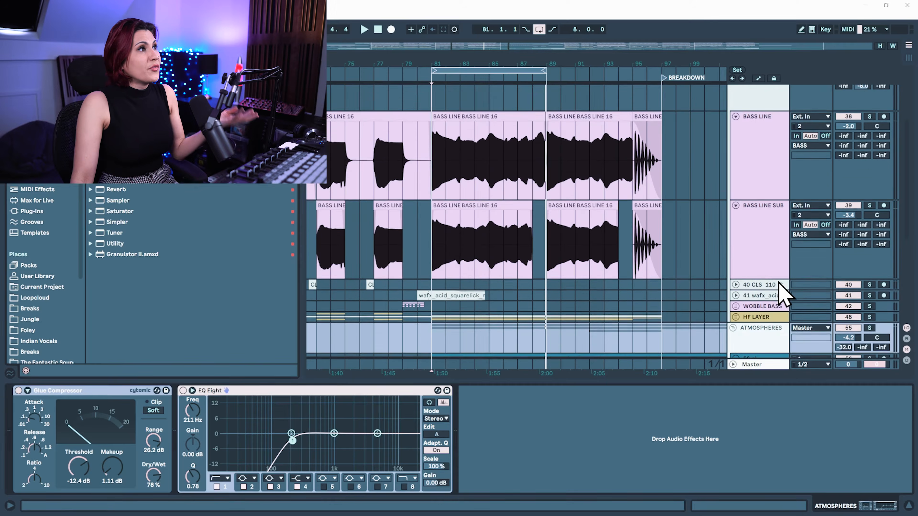
scroll(781, 293, up, 3)
click(774, 138)
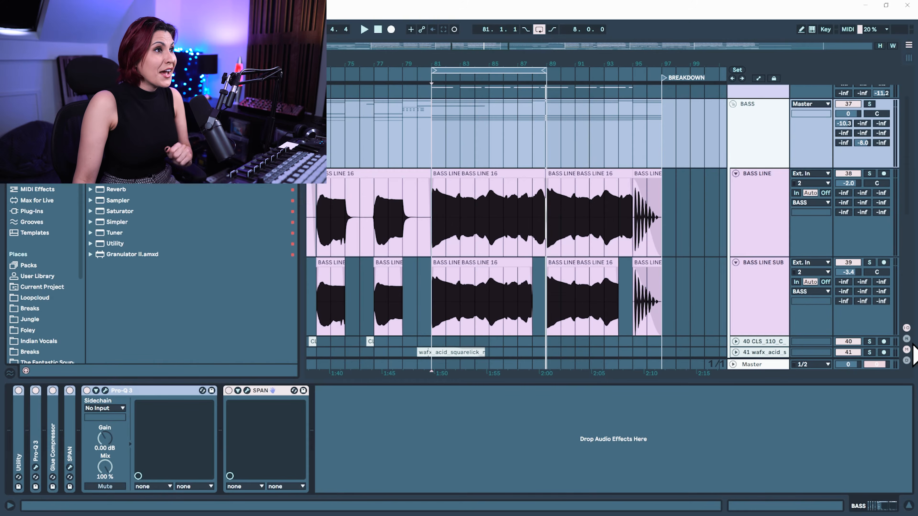
click(907, 339)
click(769, 226)
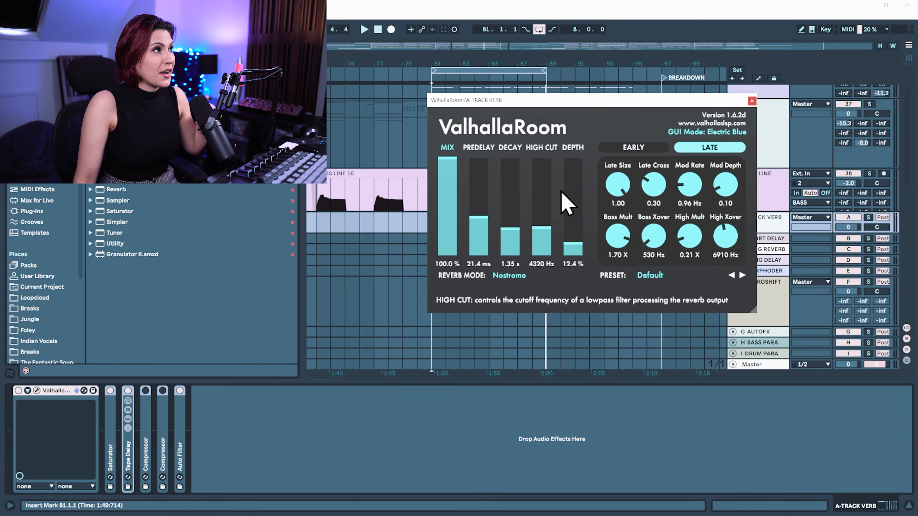
click(752, 102)
scroll(766, 170, up, 2)
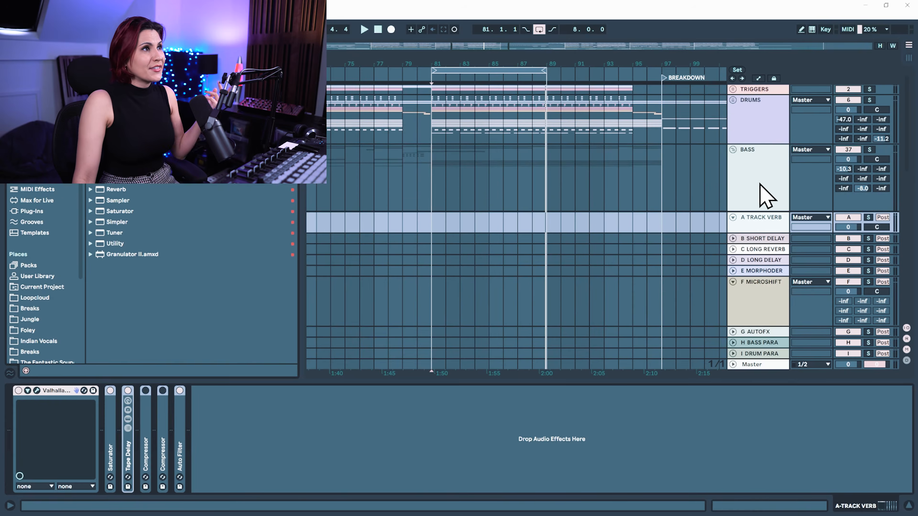
click(762, 194)
click(907, 339)
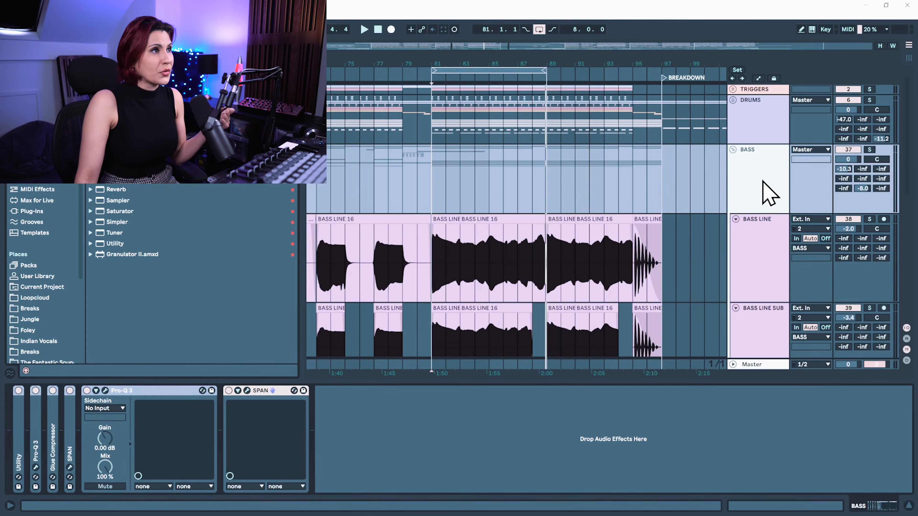
scroll(763, 183, down, 2)
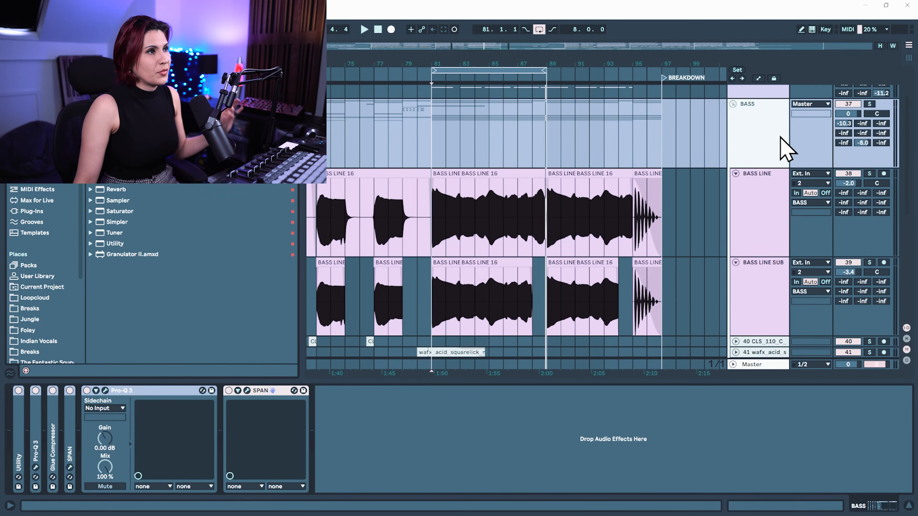
Step: Add EQ Eight at the end of the A TRACK VERB return's chain with a low cut at 359 Hz and Q 0.75
click(906, 339)
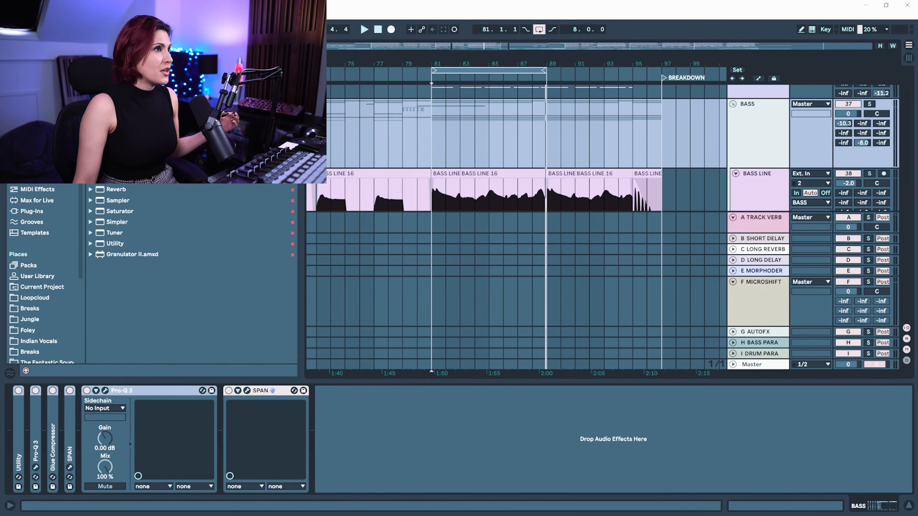
click(751, 219)
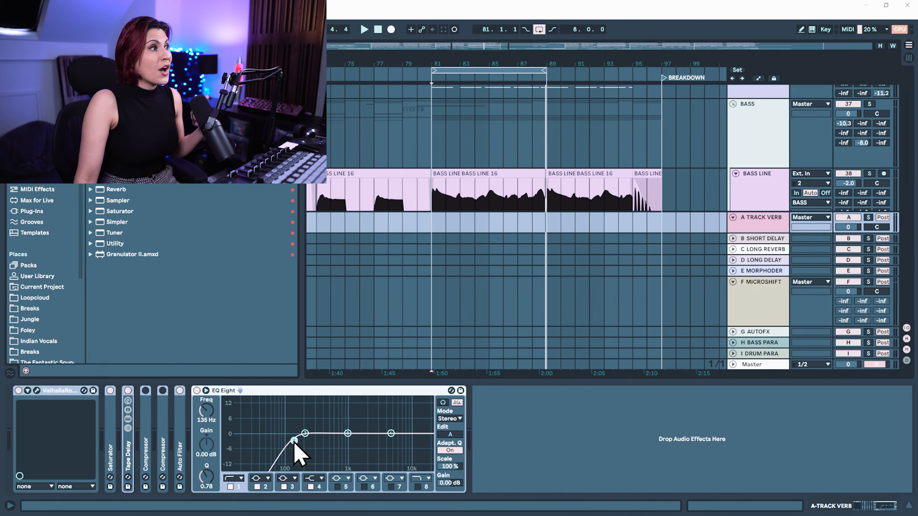
drag(295, 441, 306, 443)
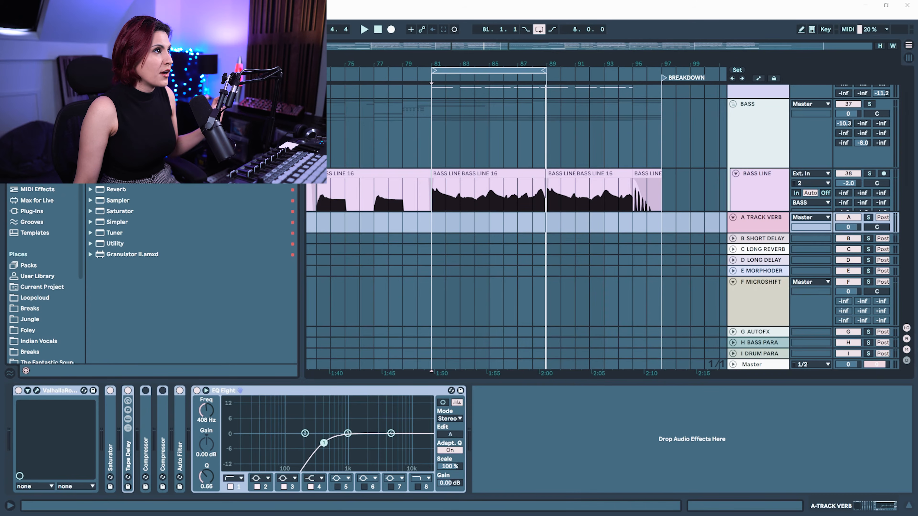
drag(323, 443, 321, 441)
Step: Play the loop from bar 81 with the BASS group soloed and the A TRACK VERB devices in view
click(430, 77)
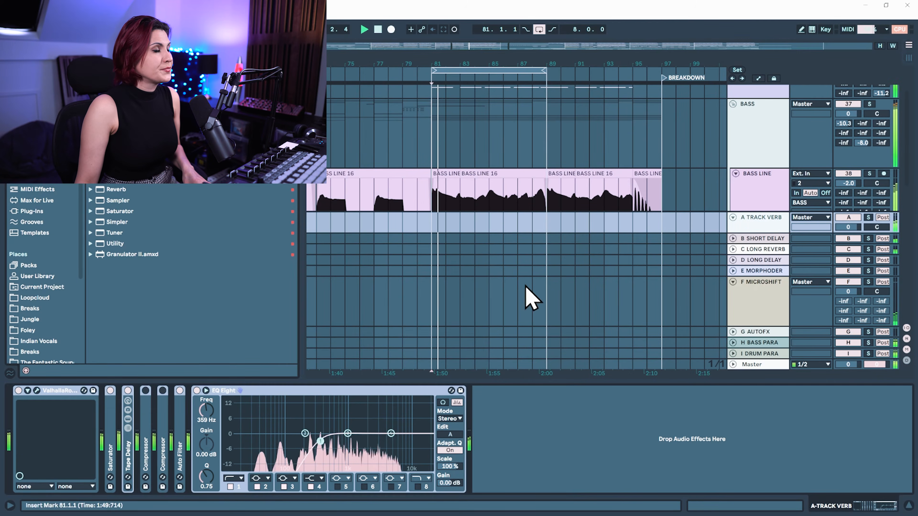
click(908, 506)
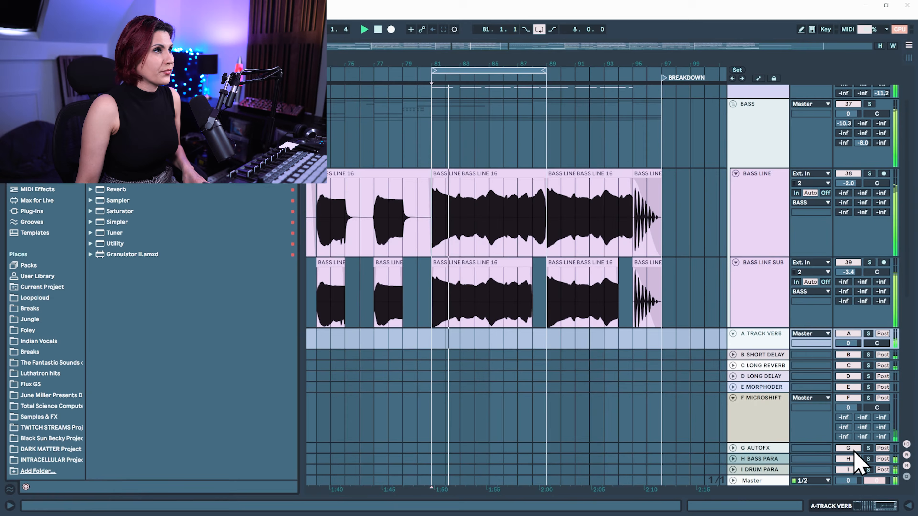
double_click(770, 340)
scroll(747, 149, down, 3)
scroll(856, 115, up, 3)
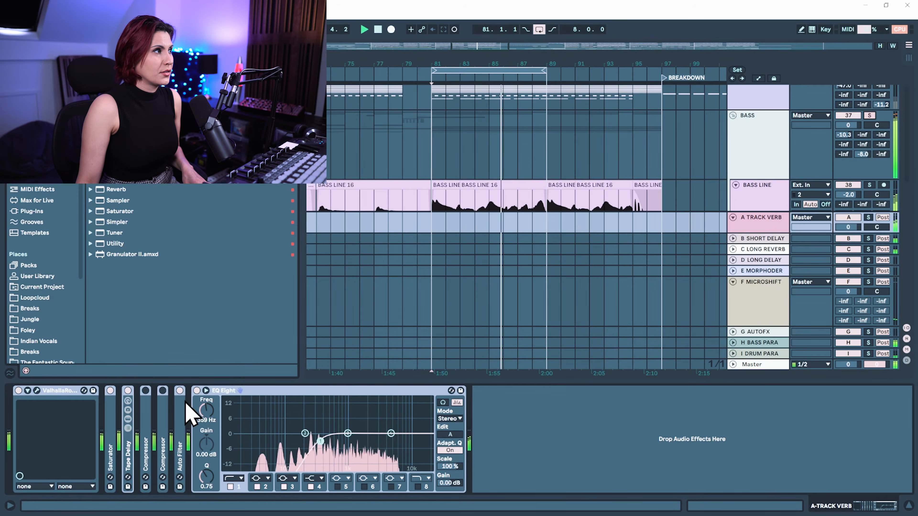
Step: Raise the BASS send to A TRACK VERB to 0 dB and compare the reverb with its EQ Eight bypassed and enabled
click(196, 392)
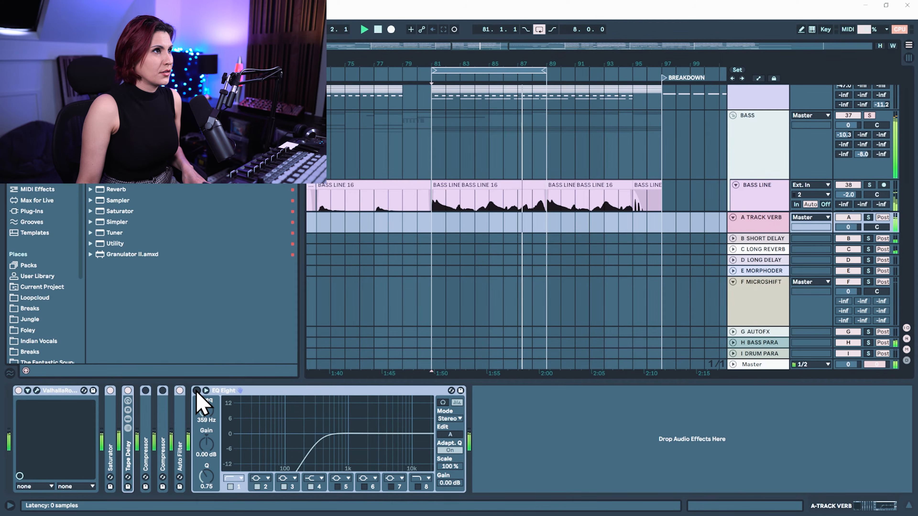
drag(842, 135, 841, 132)
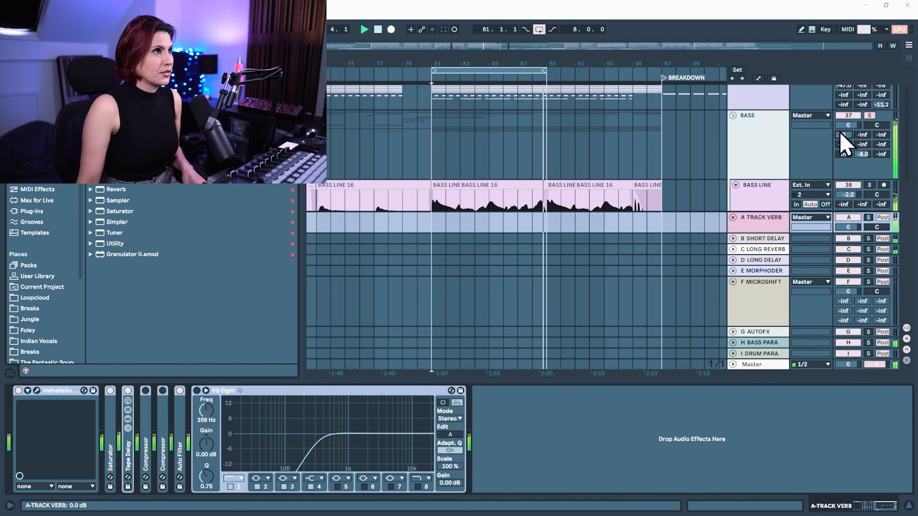
click(197, 392)
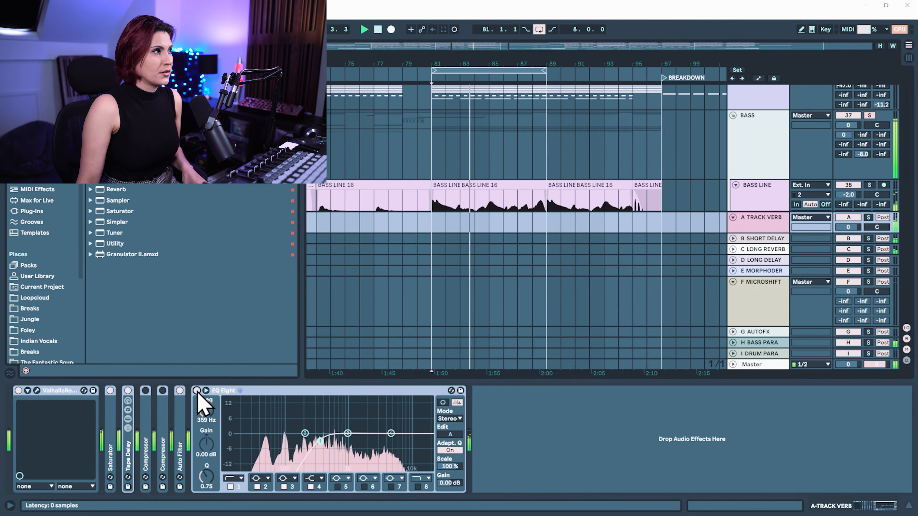
click(196, 391)
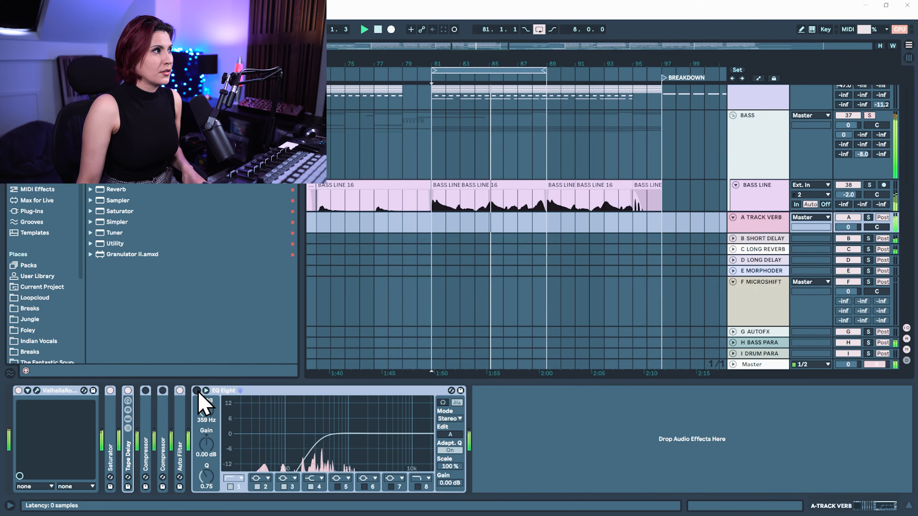
click(196, 392)
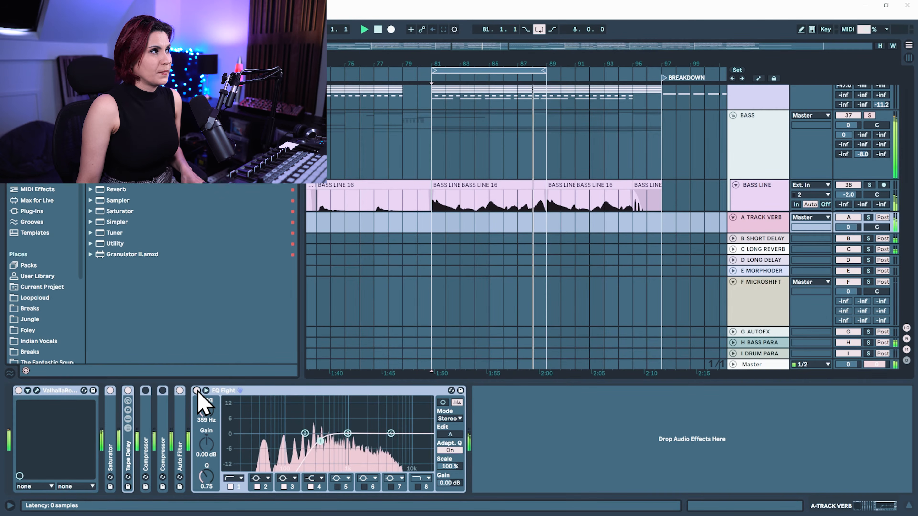
key(space)
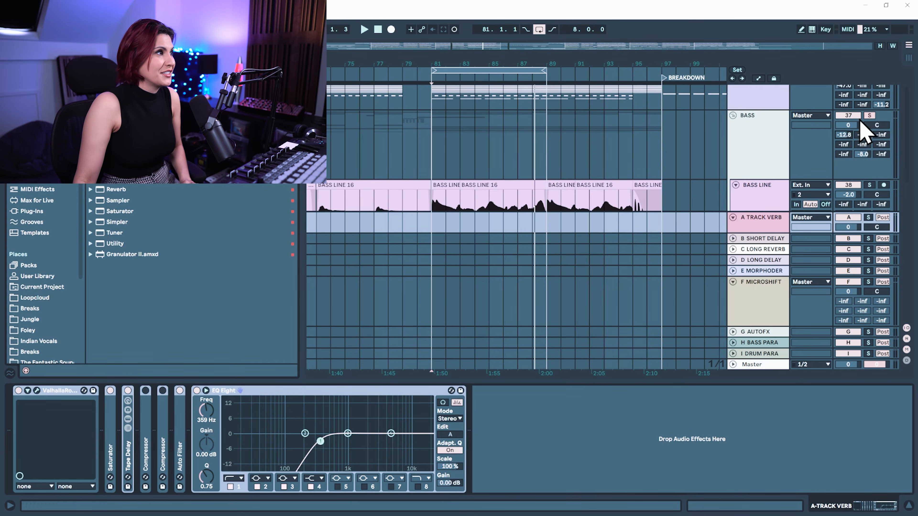
key(space)
click(197, 391)
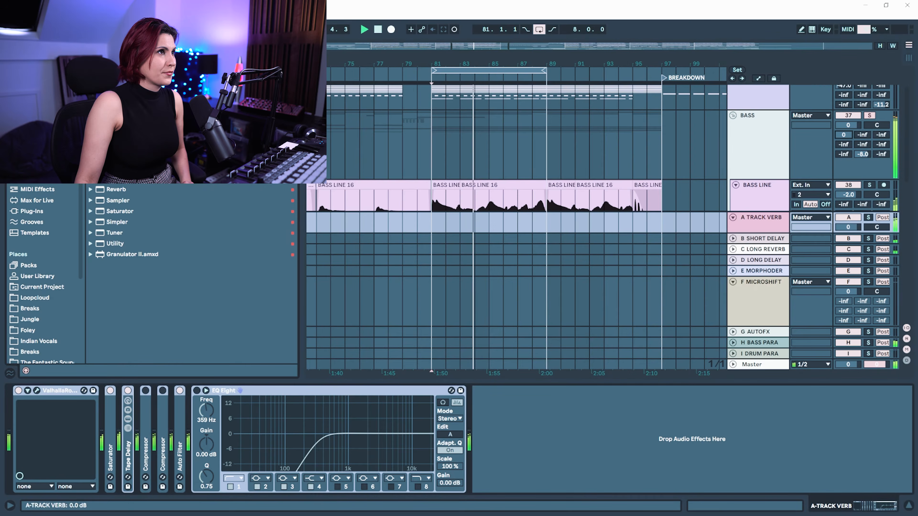
click(197, 392)
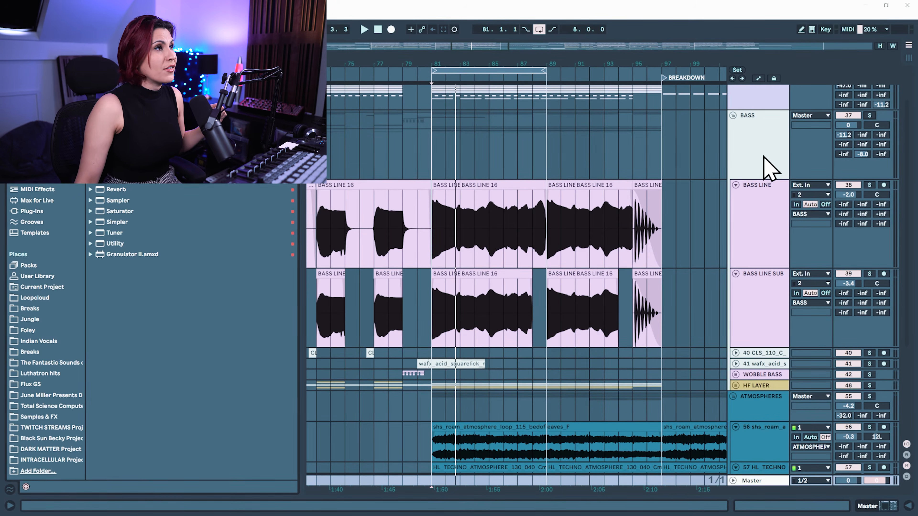
Step: Add the Pro-Q 3 equalizer at the end of the Master track's device chain
click(756, 144)
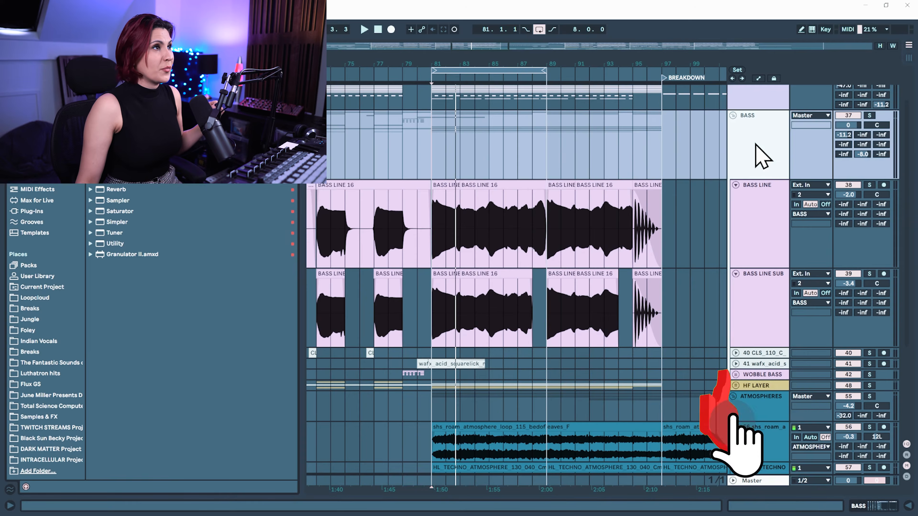
double_click(766, 482)
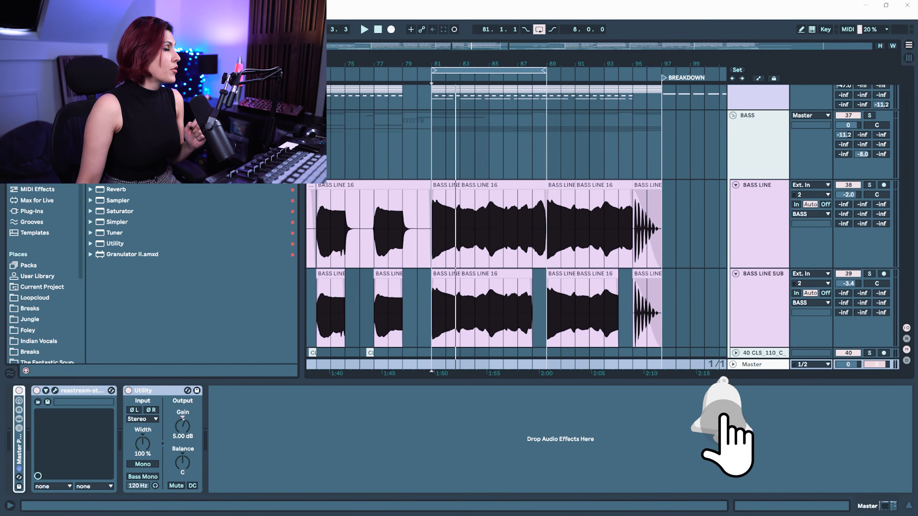
click(32, 81)
click(32, 103)
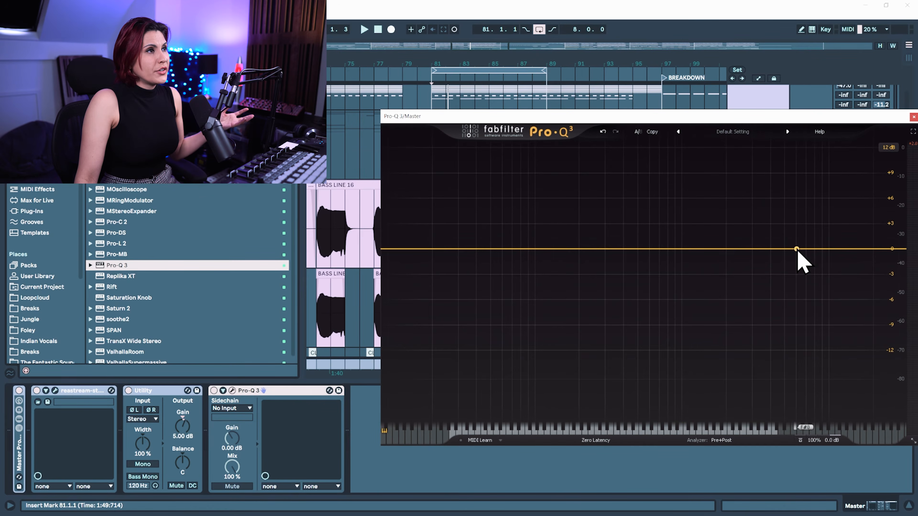
Step: Create a bell band in Pro-Q 3 and sweep it during playback to about 191.5 Hz with a boost of about 10.57 dB
drag(797, 249, 787, 189)
drag(788, 194, 595, 220)
click(498, 85)
key(space)
mouse_move(584, 177)
mouse_down()
mouse_move(592, 175)
mouse_move(588, 161)
mouse_move(600, 175)
mouse_move(589, 177)
mouse_up()
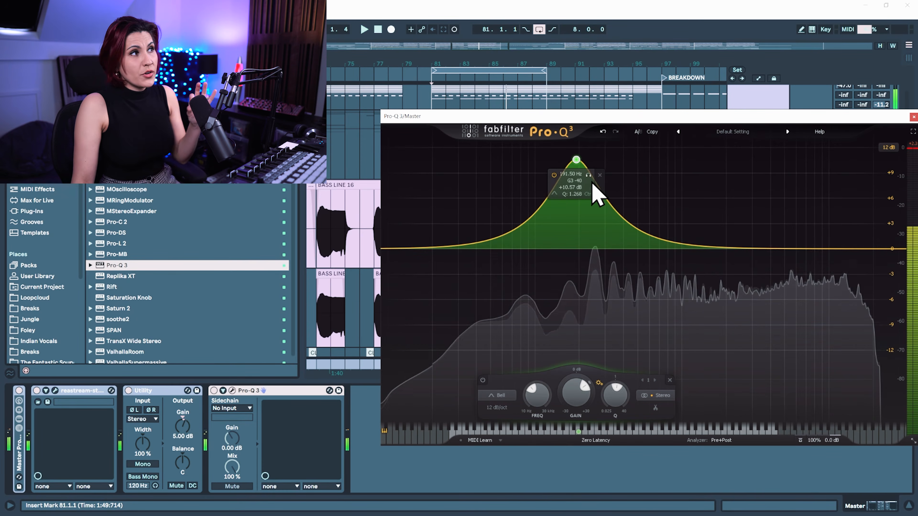
key(space)
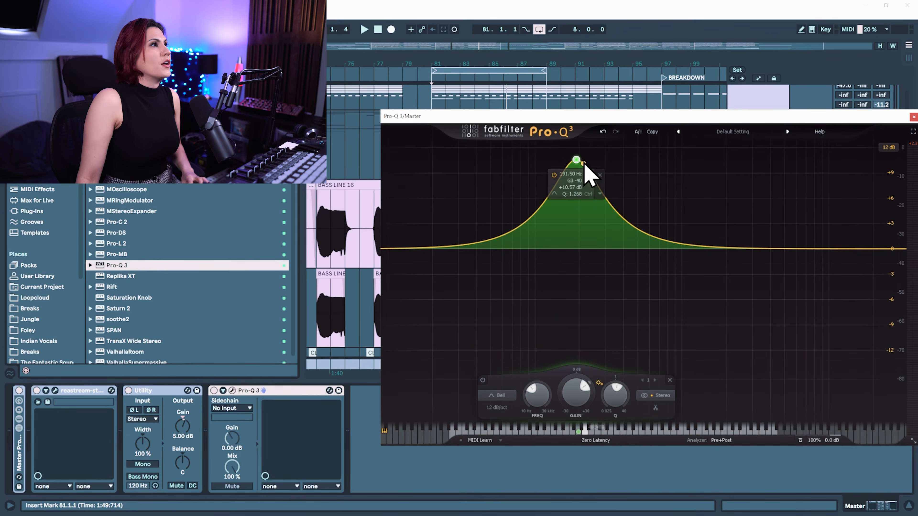
Step: Turn the bell boost into a cut of about 4.46 dB near 190 Hz and compare playback with the band bypassed and enabled
key(space)
drag(578, 161, 575, 277)
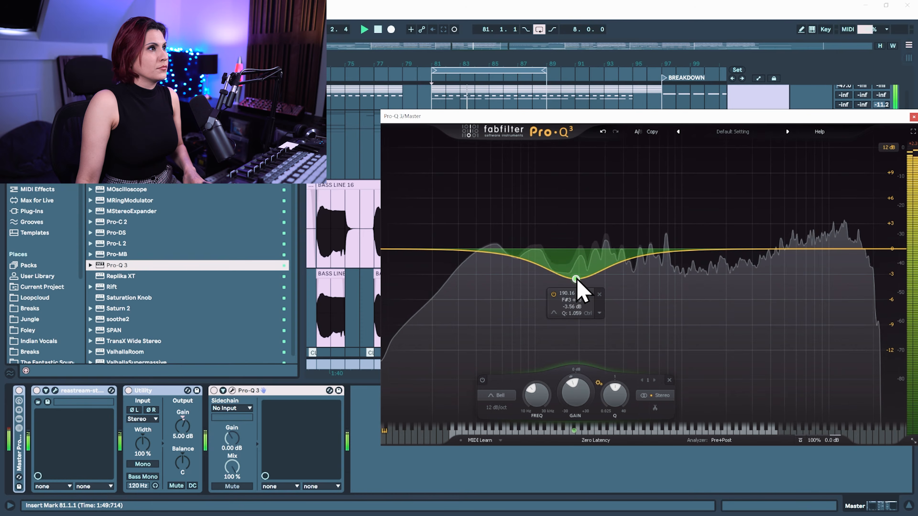
click(553, 294)
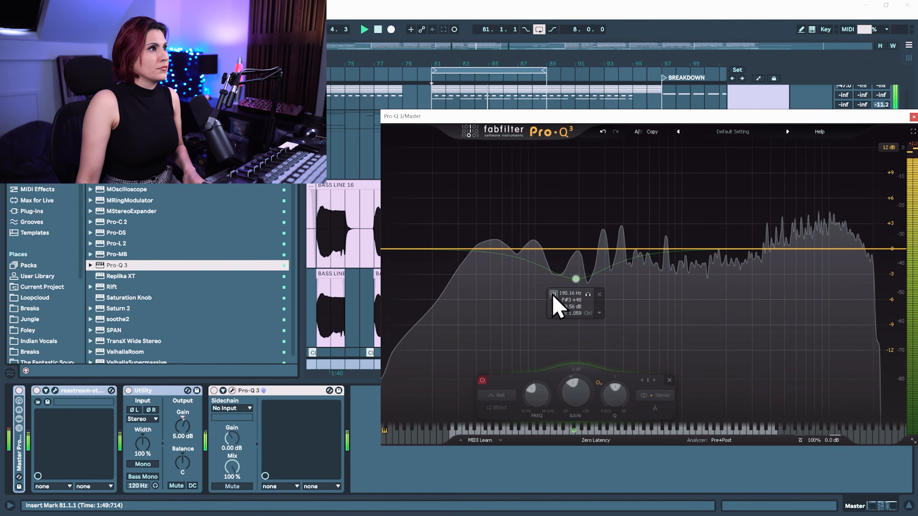
click(554, 295)
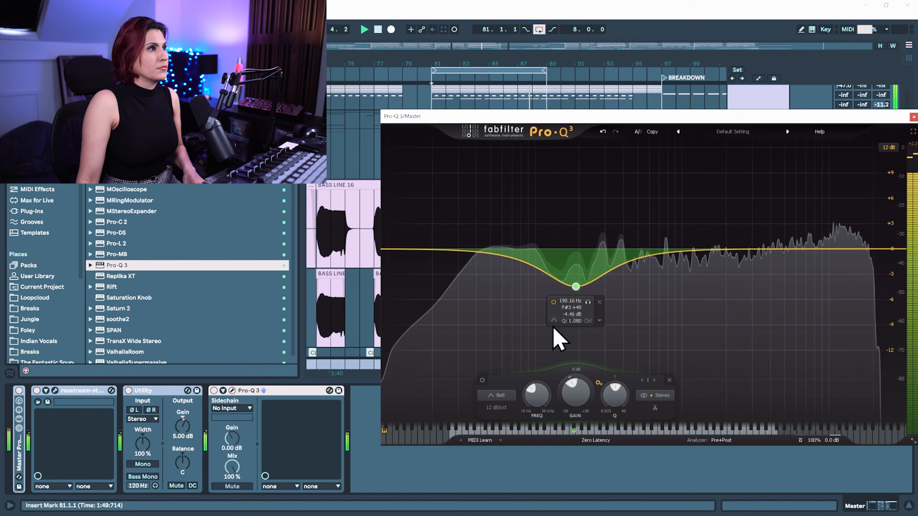
click(554, 301)
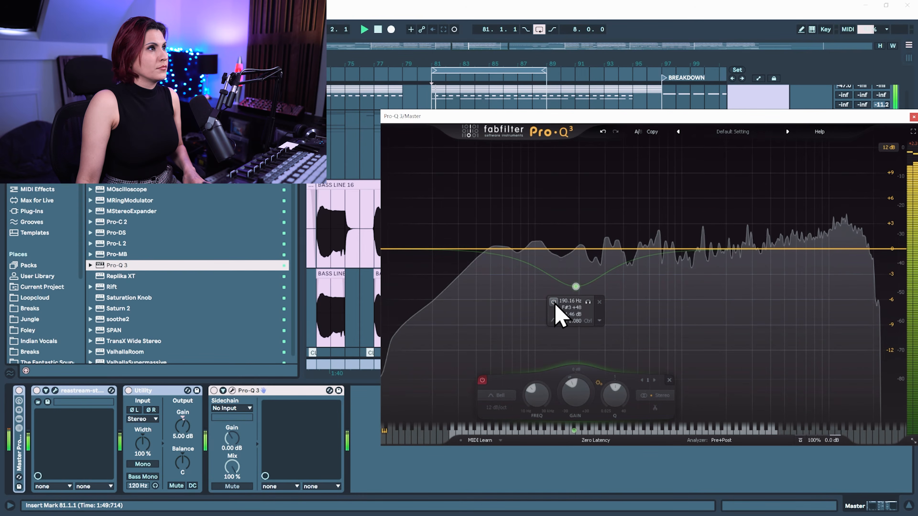
click(553, 301)
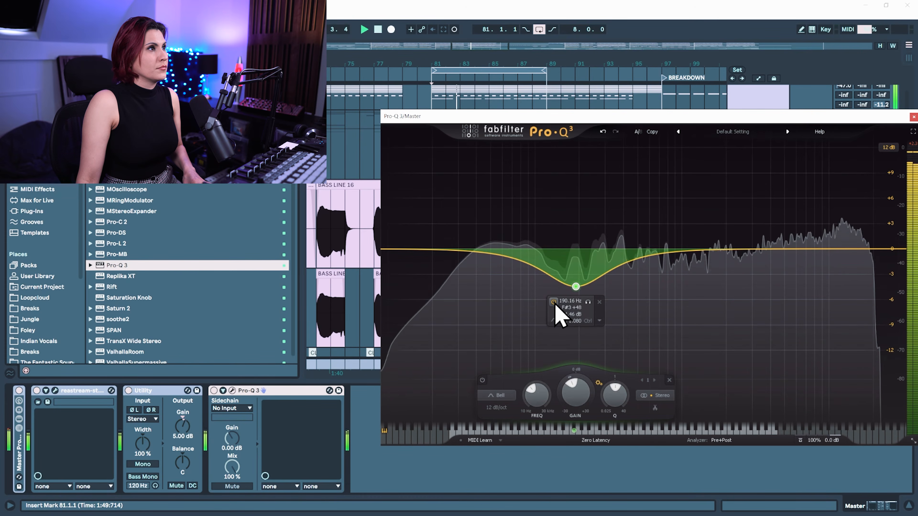
Step: Refine the bell cut to about 214.3 Hz, -3.55 dB and Q 1.525, comparing playback with the band bypassed and enabled
drag(576, 288, 583, 288)
click(561, 302)
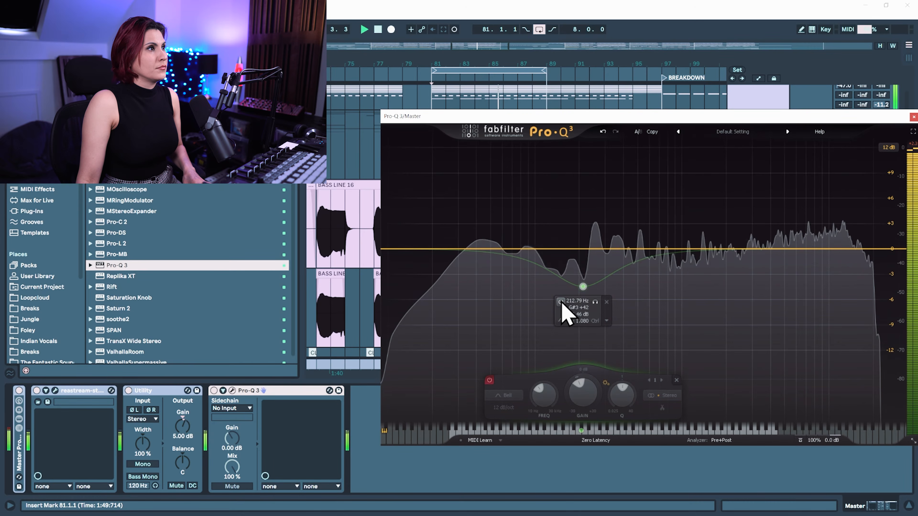
click(561, 302)
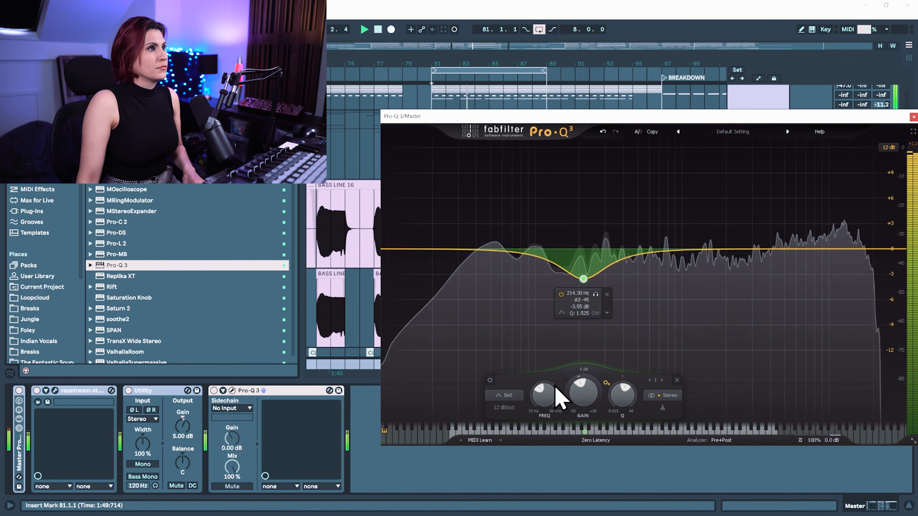
click(561, 294)
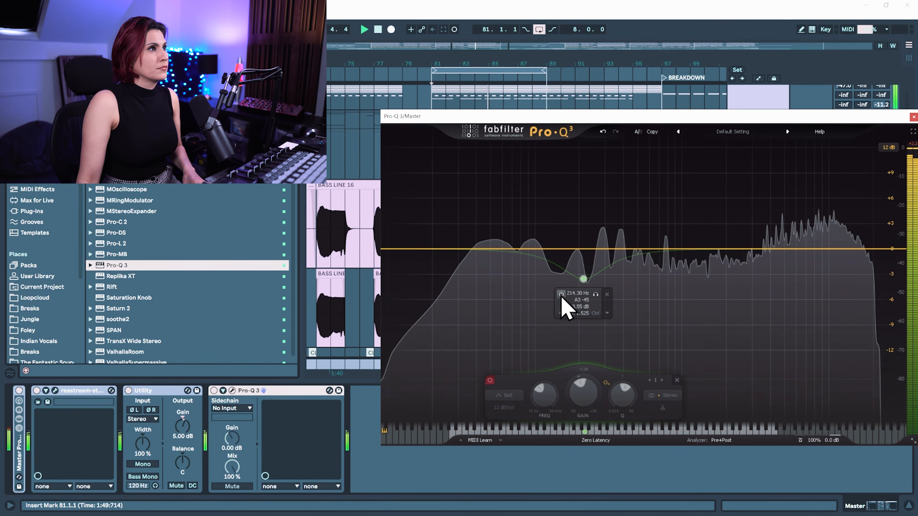
click(561, 295)
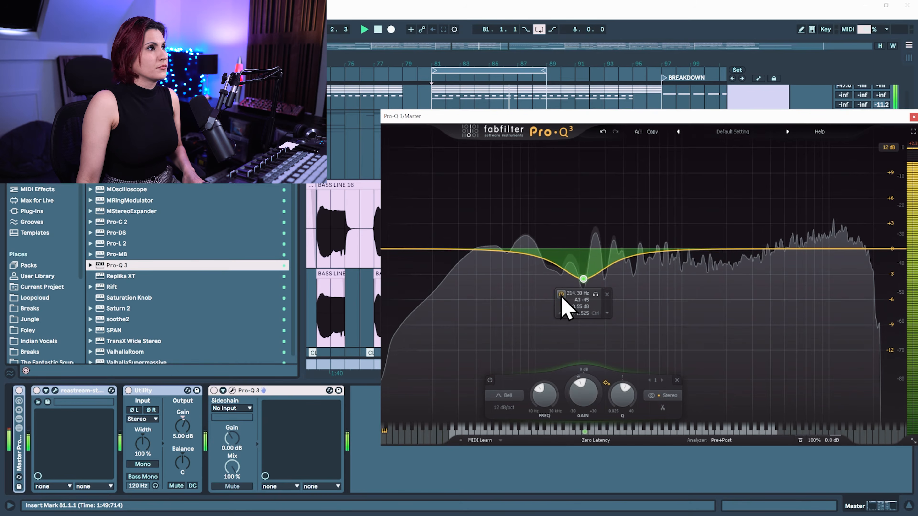
key(space)
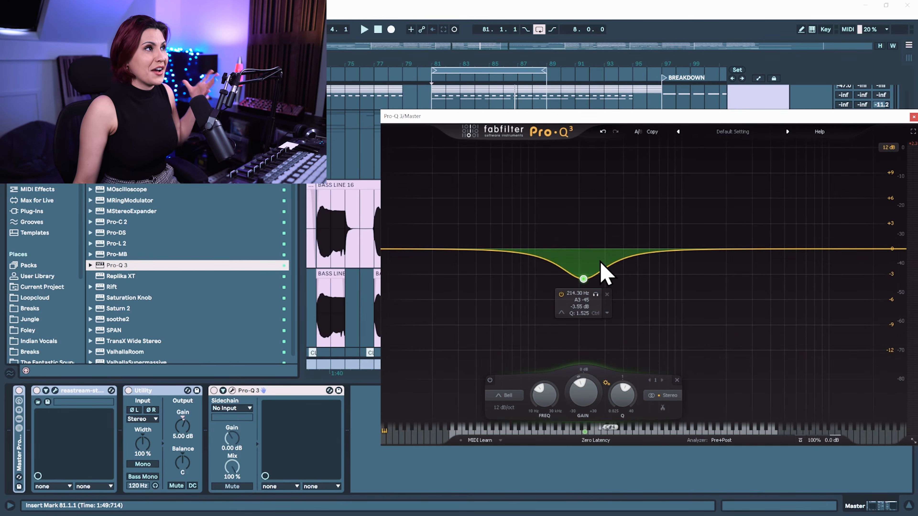
Step: Make the 214.3 Hz bell cut on the Master dynamic and slightly reduce its depth during playback
right_click(583, 279)
click(630, 308)
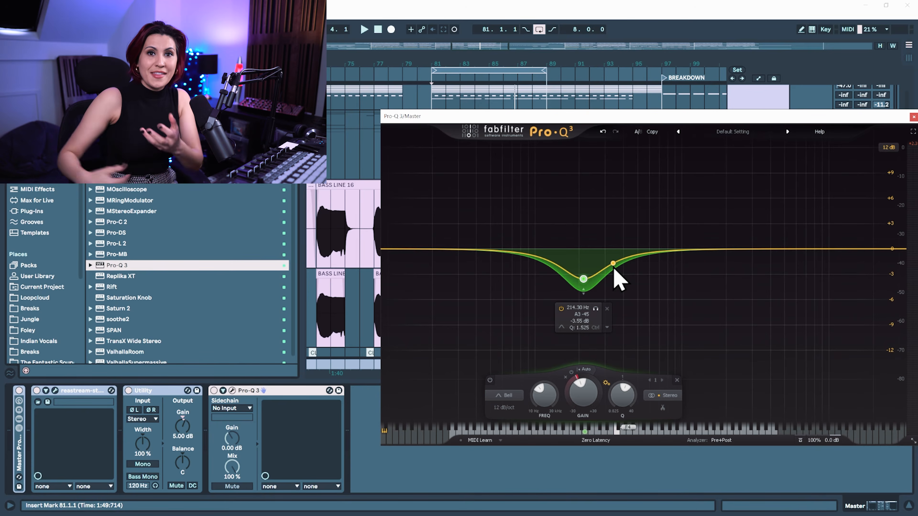
key(space)
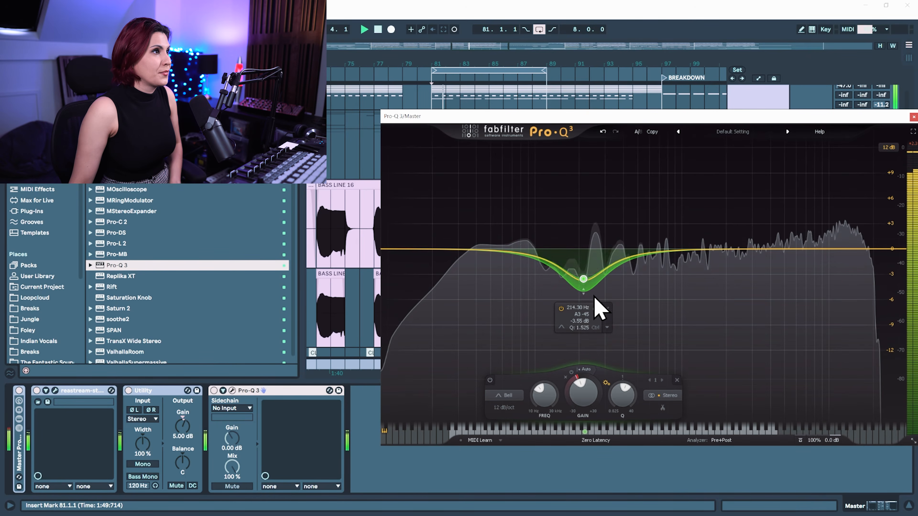
mouse_move(583, 279)
mouse_down()
mouse_move(593, 263)
mouse_move(584, 271)
mouse_up()
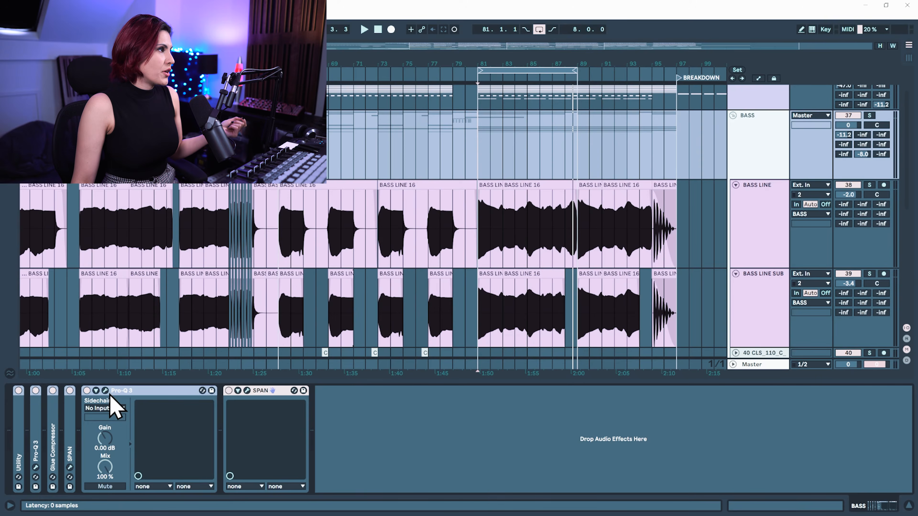
Step: In the BASS track's Pro-Q 3, raise the low cut to about 208 Hz and set its stereo placement to Side
click(106, 390)
mouse_move(432, 180)
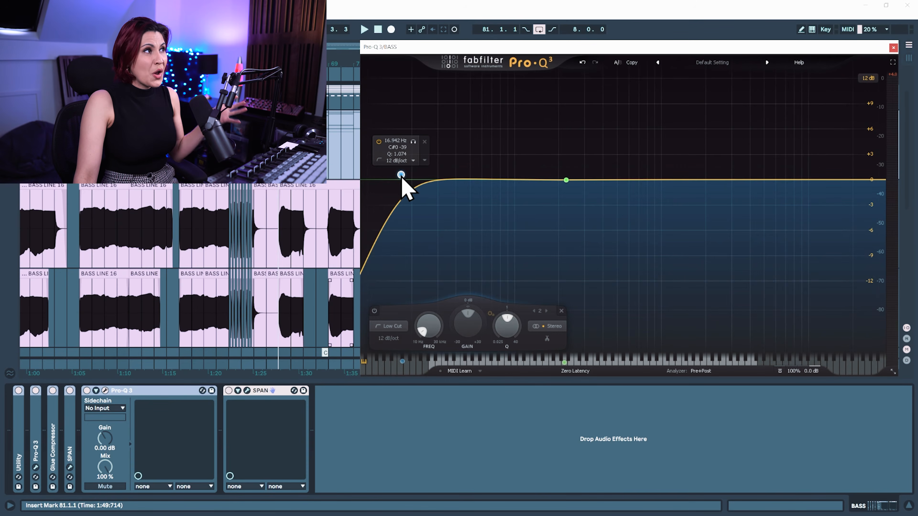
drag(401, 176, 561, 173)
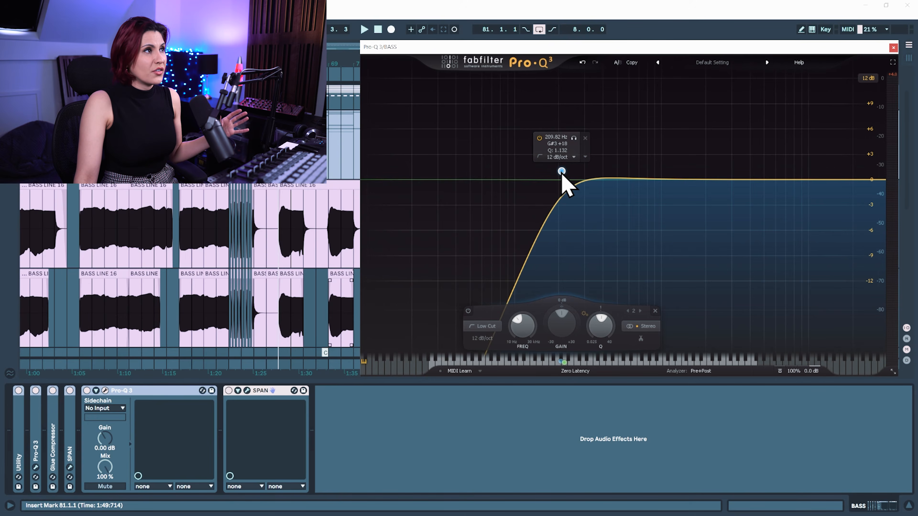
right_click(563, 175)
mouse_move(605, 208)
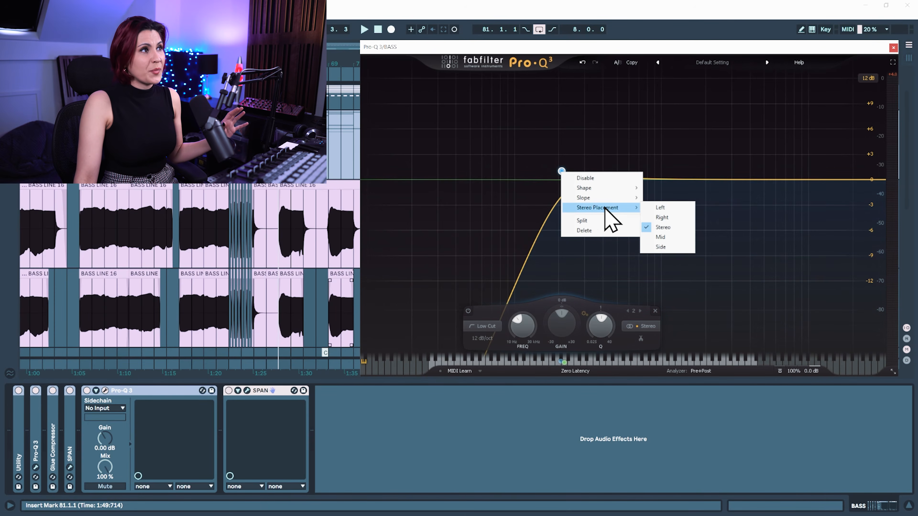
click(676, 248)
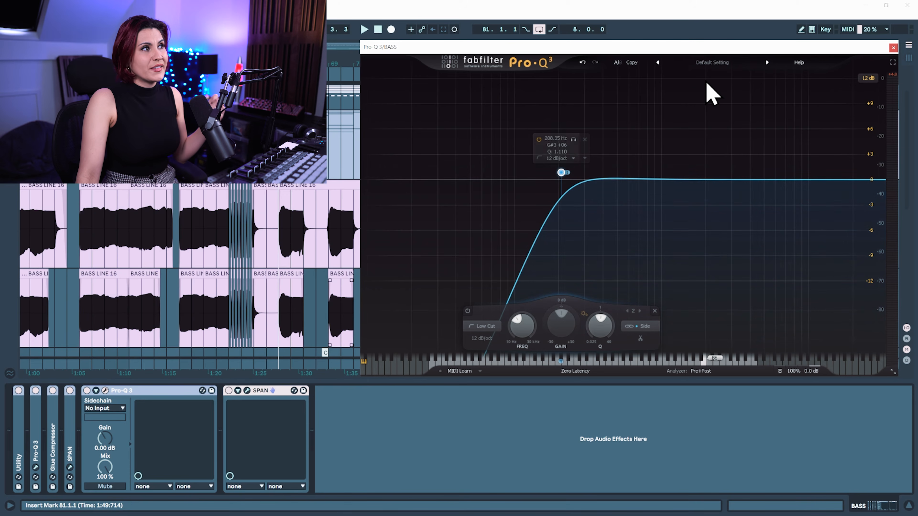
Step: Play the soloed BASS track from bar 81 with its Pro-Q 3 bypassed and enabled to compare the low end
mouse_move(553, 166)
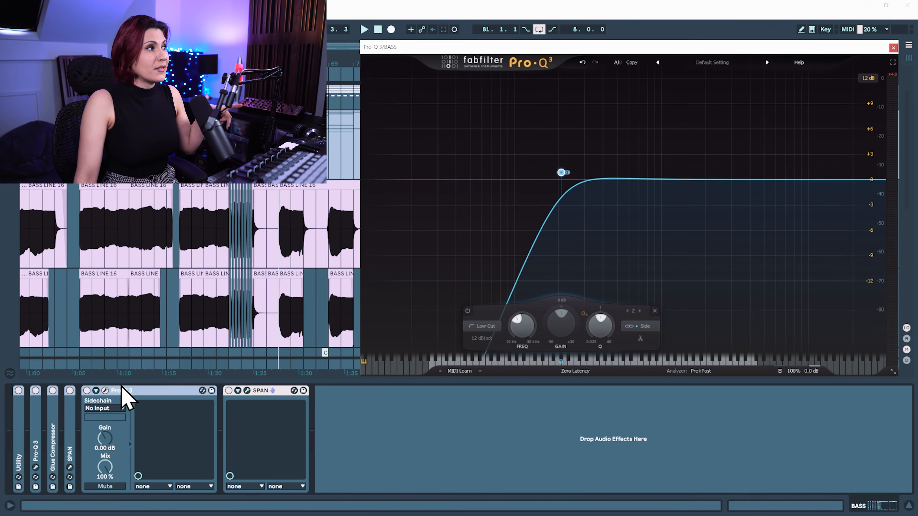
click(87, 391)
click(894, 47)
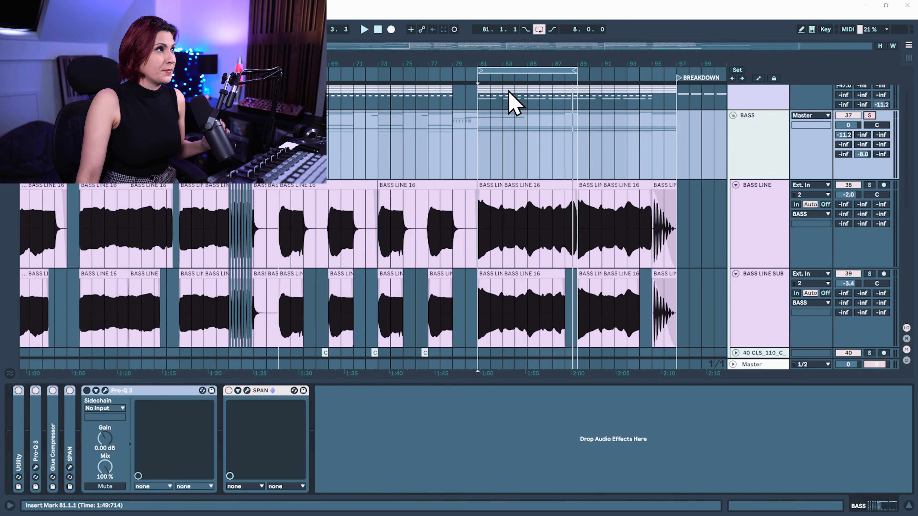
click(478, 78)
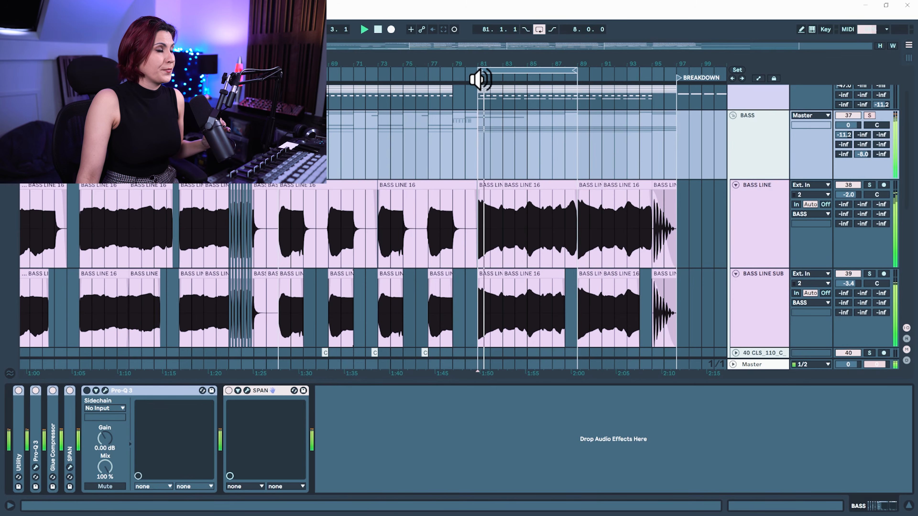
click(87, 390)
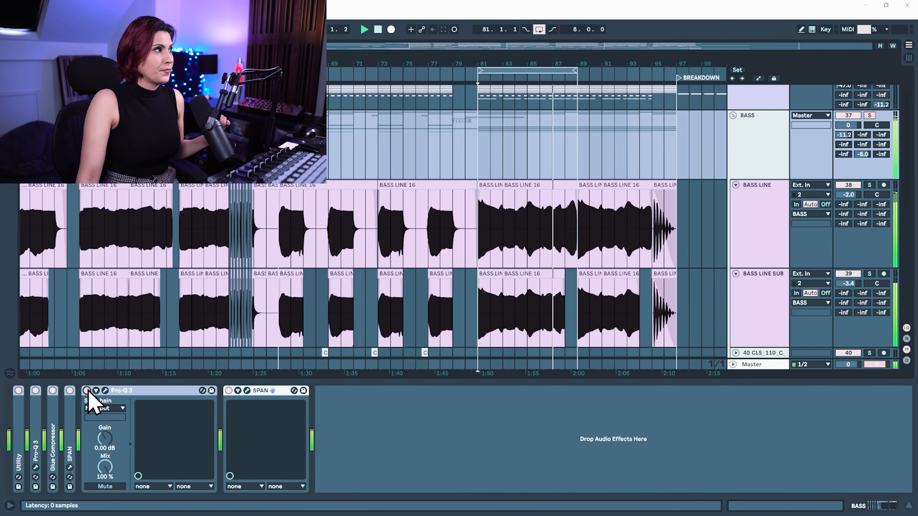
Step: Raise the BASS track's side low cut to about 319.91 Hz and compare playback with Pro-Q 3 bypassed and enabled
click(105, 390)
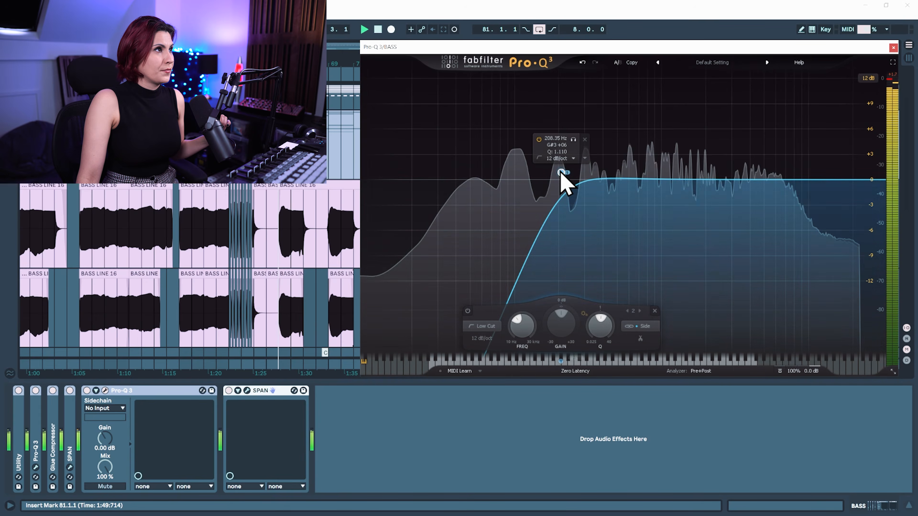
drag(561, 173, 588, 175)
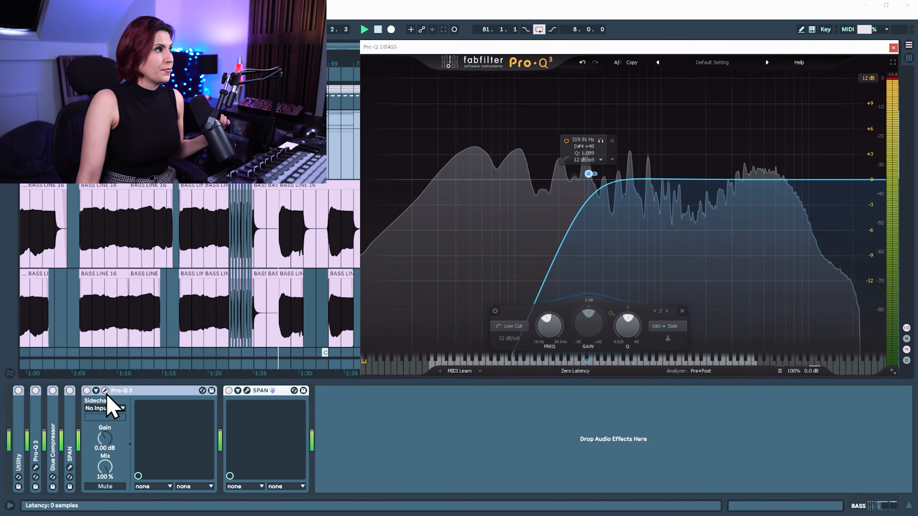
click(87, 392)
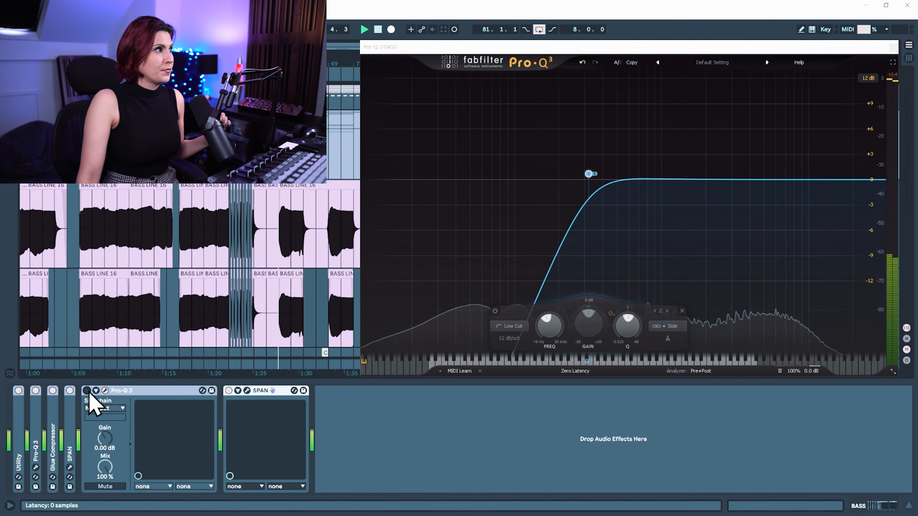
click(88, 391)
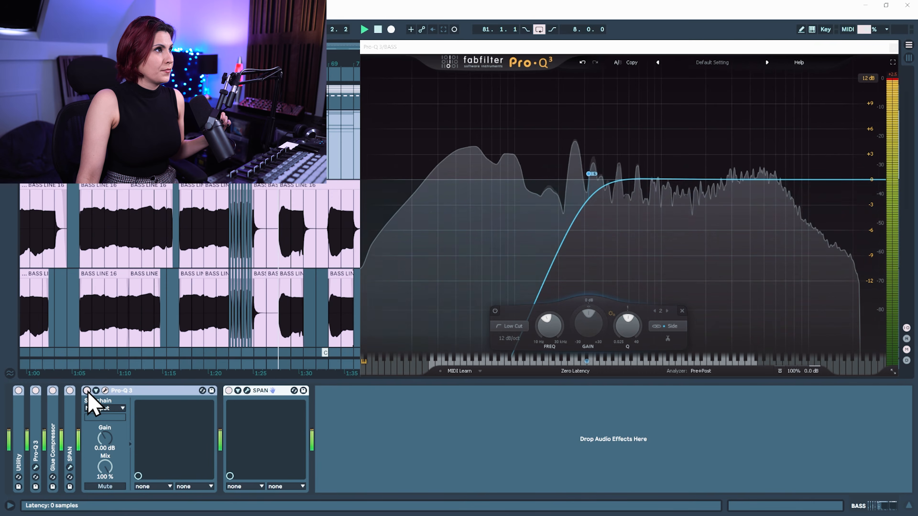
click(88, 392)
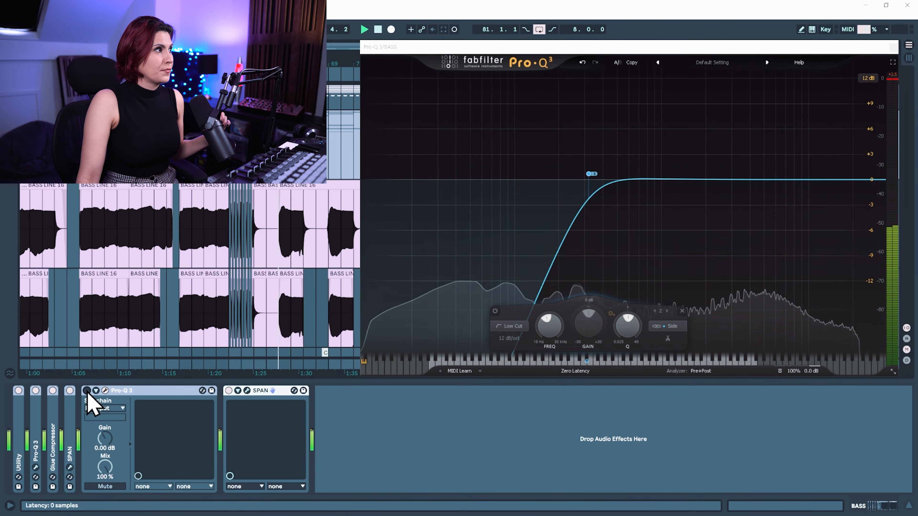
click(87, 392)
click(893, 47)
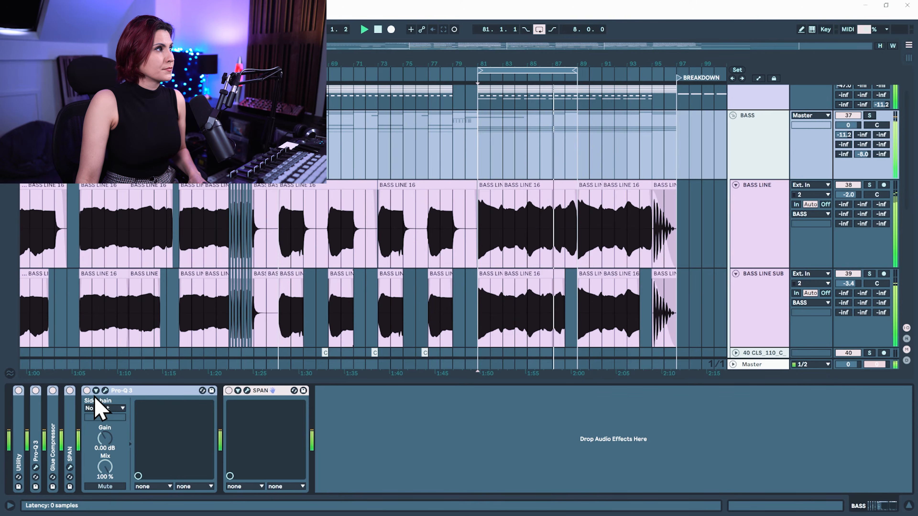
click(105, 391)
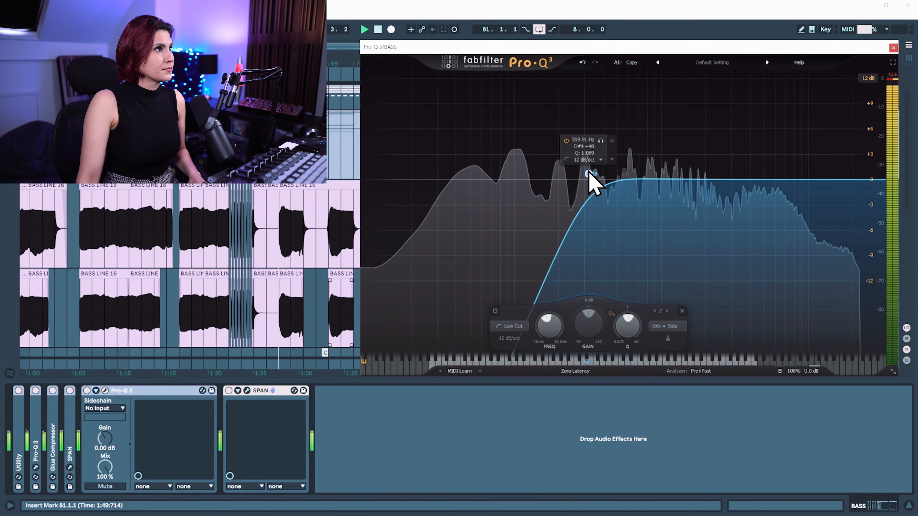
key(space)
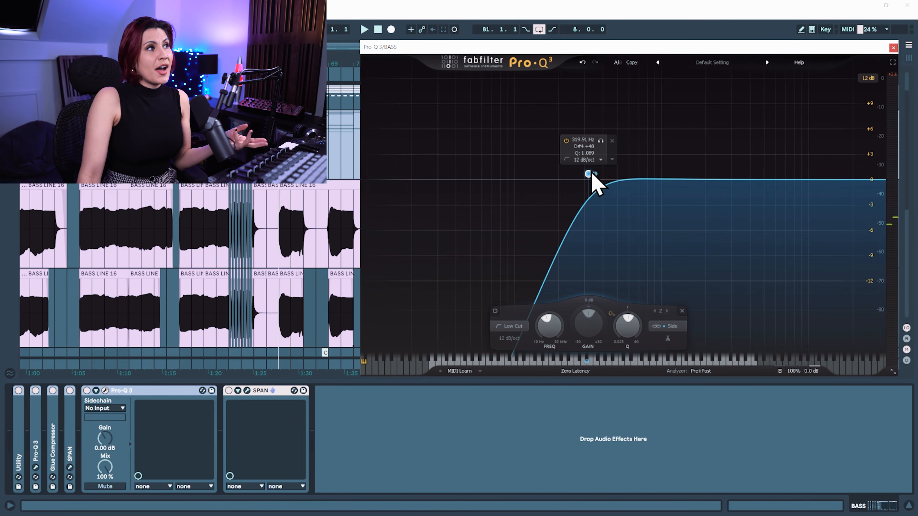